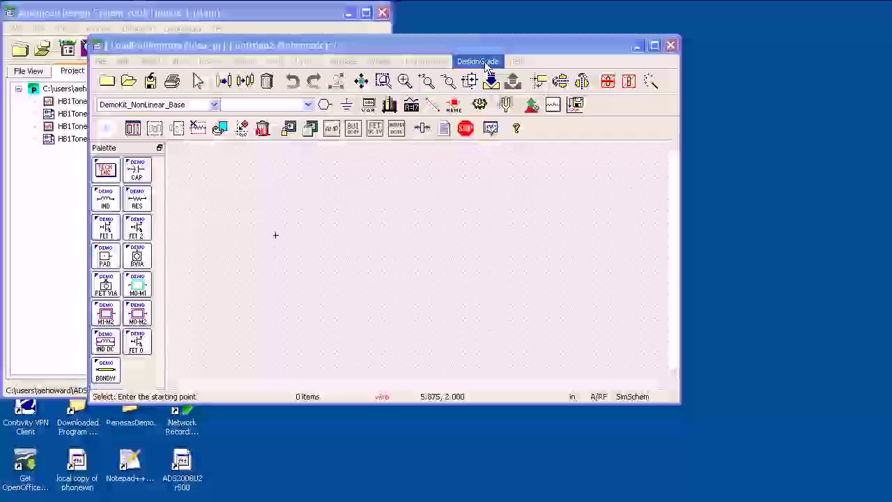
Open the Loadpull DesignGuide's template list and drag its corner wider to show full names.
{"action": "left_click", "coordinate": [488, 63]}
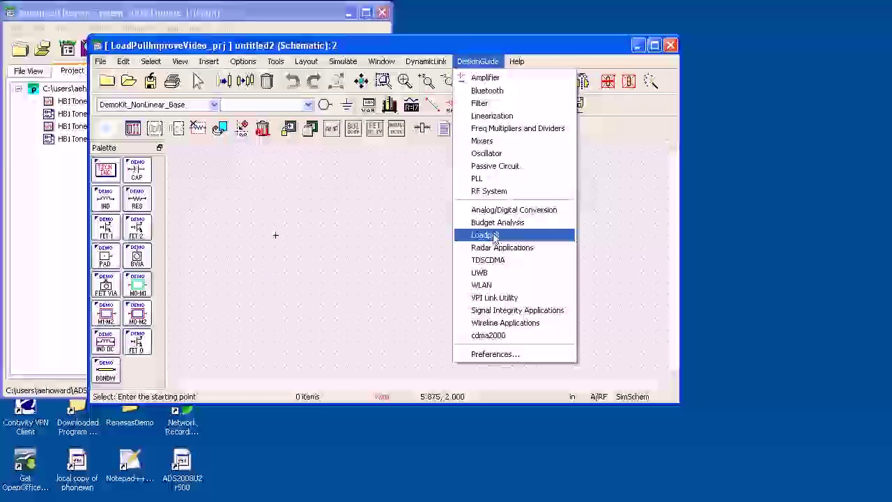
{"action": "left_click", "coordinate": [488, 235]}
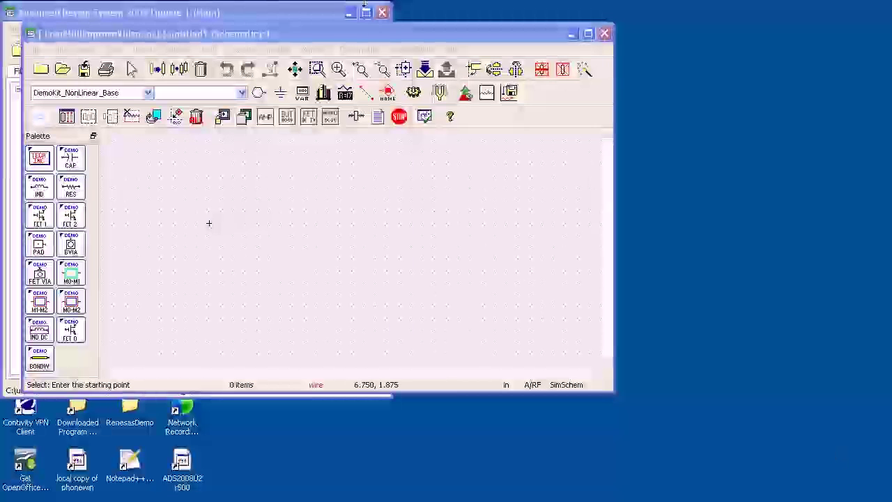
{"action": "left_click", "coordinate": [411, 49]}
{"action": "left_click", "coordinate": [428, 331]}
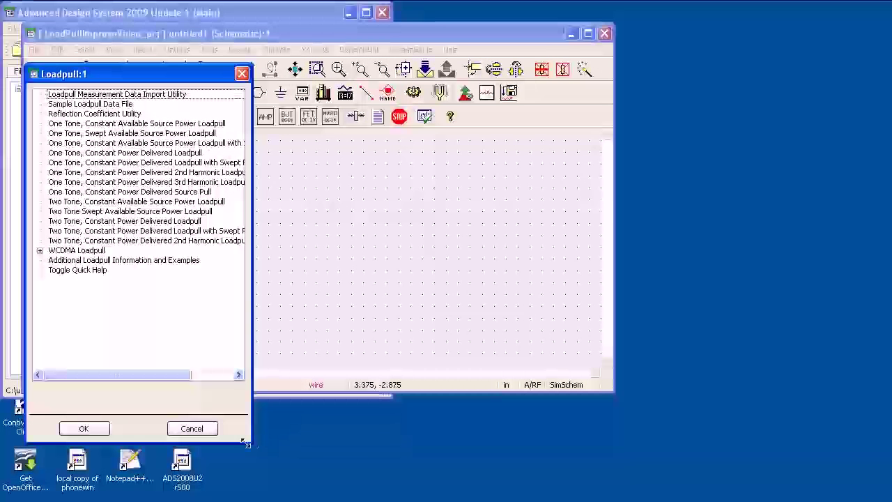
{"action": "left_click_drag", "start_coordinate": [245, 442], "coordinate": [322, 366]}
{"action": "left_click", "coordinate": [826, 388]}
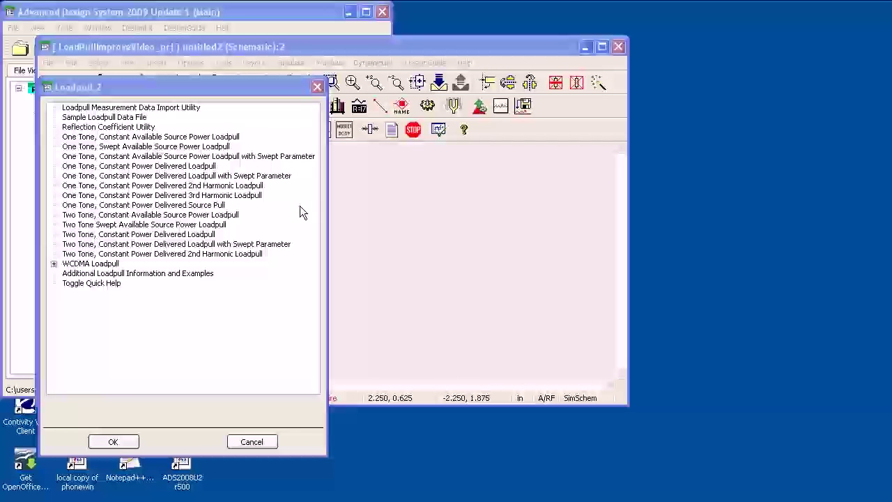
Choose the 'One Tone, Constant Available Source Power Loadpull' template and open its schematic.
{"action": "left_click", "coordinate": [198, 138]}
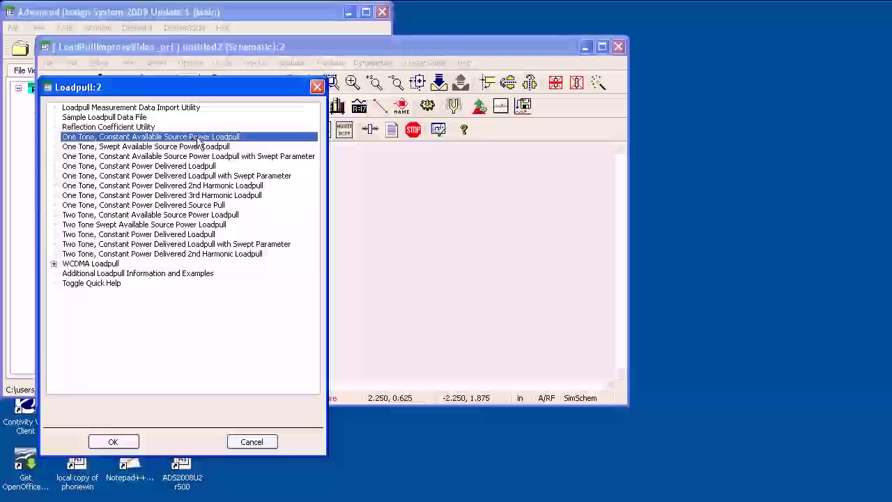
{"action": "left_click", "coordinate": [113, 442]}
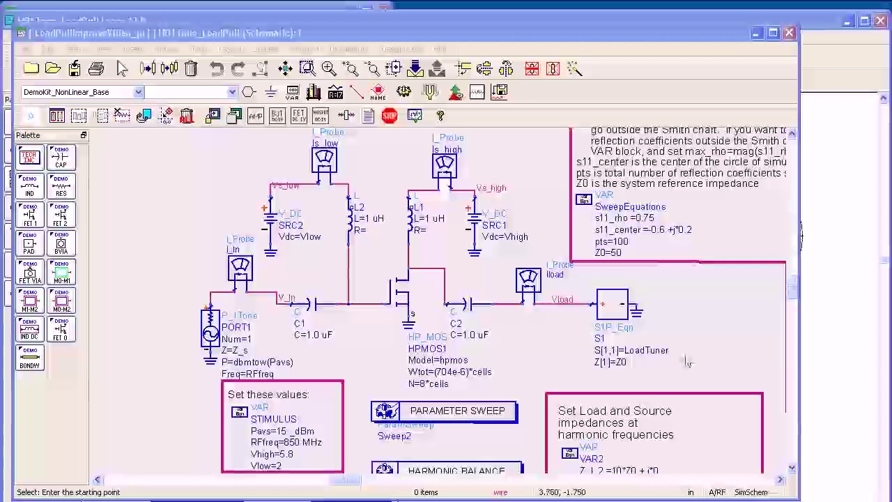
Highlight the HP_MOS transistor in the schematic, then clear the selection.
{"action": "left_click", "coordinate": [410, 307]}
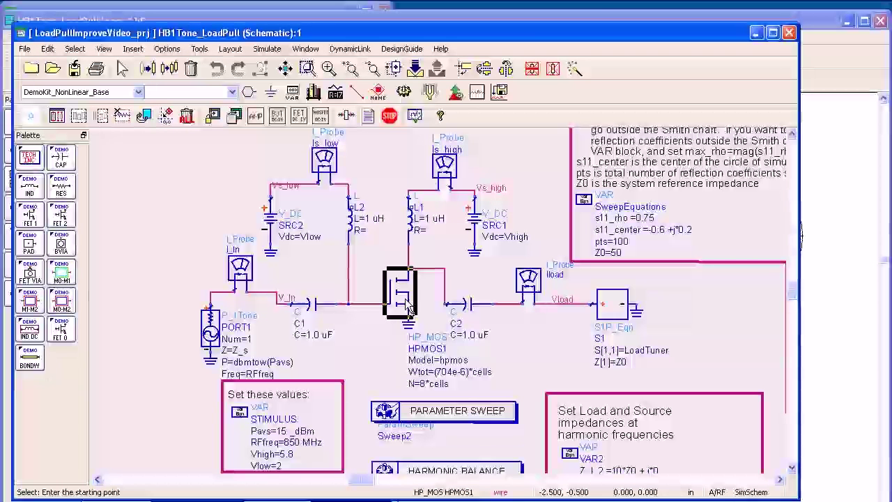
{"action": "left_click", "coordinate": [541, 240]}
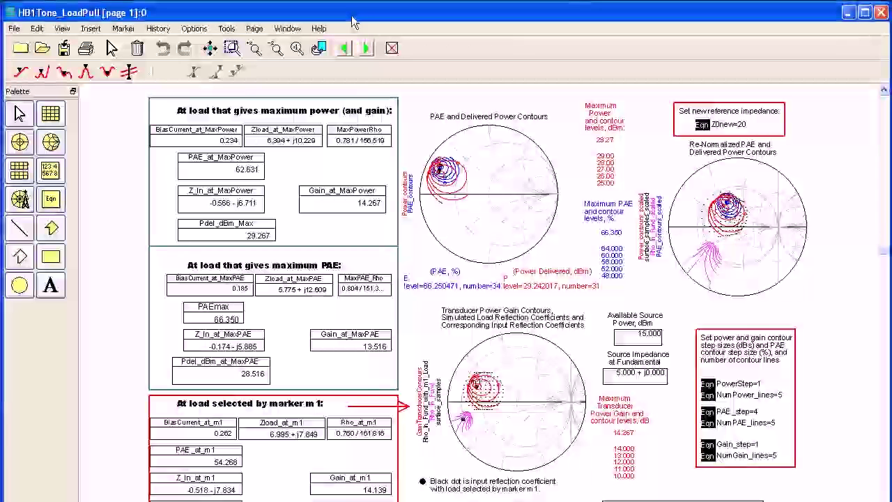
Zoom into the Smith-chart contours and move the power marker onto the 28 dBm contour.
{"action": "left_click_drag", "start_coordinate": [307, 85], "coordinate": [678, 399]}
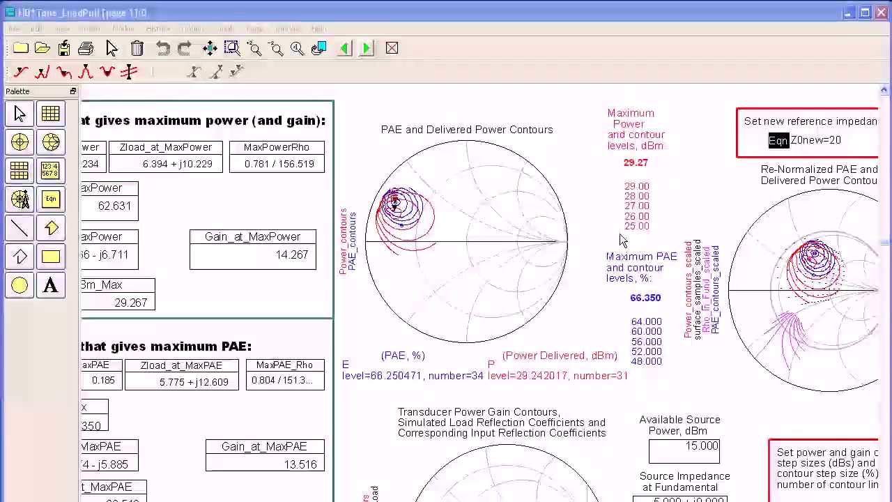
{"action": "left_click_drag", "start_coordinate": [396, 203], "coordinate": [433, 248]}
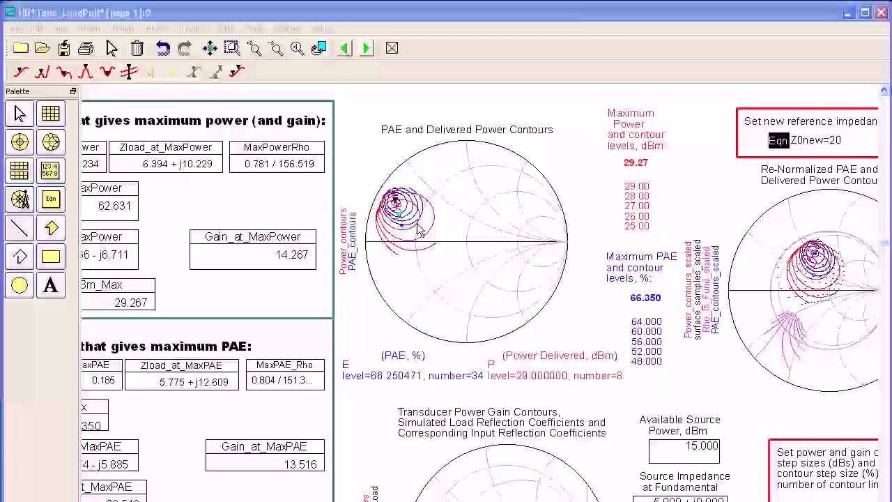
{"action": "left_click_drag", "start_coordinate": [400, 216], "coordinate": [415, 226]}
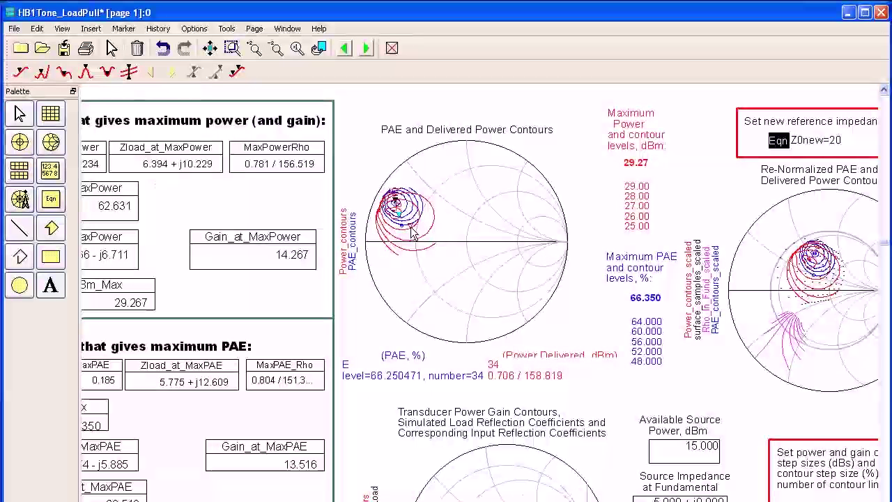
{"action": "left_click_drag", "start_coordinate": [415, 223], "coordinate": [412, 228]}
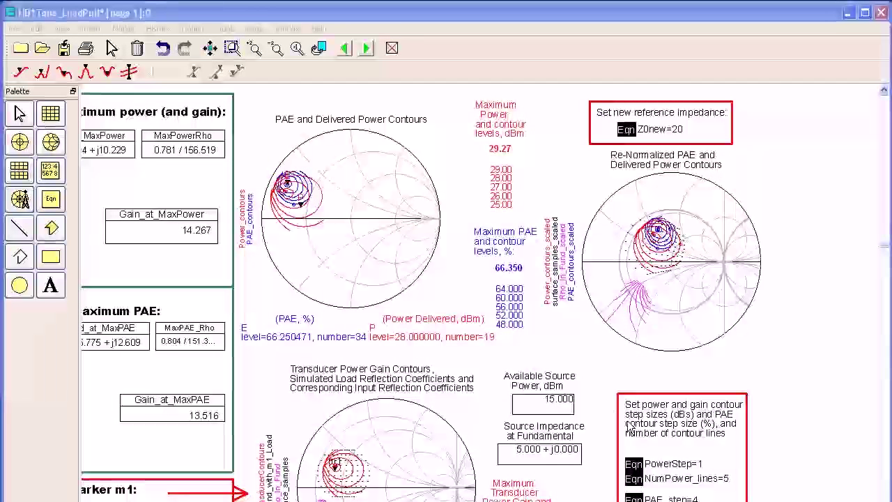
Set the PowerStep equation so delivered-power contours are 0.5 dB apart.
{"action": "left_click", "coordinate": [700, 463]}
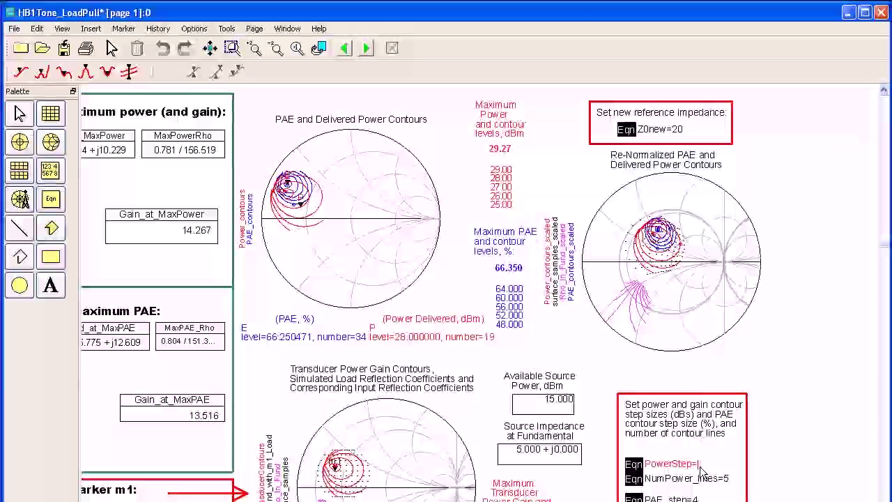
{"action": "type", "text": "05"}
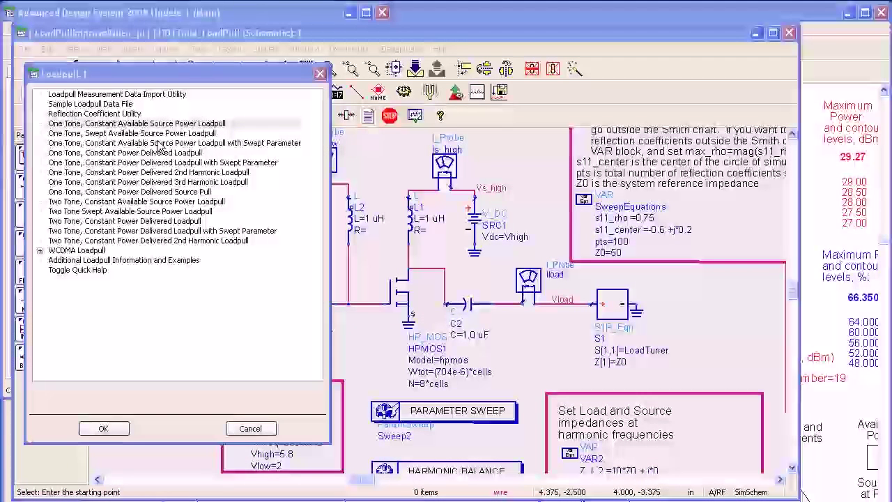
Choose 'One Tone, Swept Available Source Power Loadpull' and open its schematic with the power sweep plan.
{"action": "left_click", "coordinate": [152, 153]}
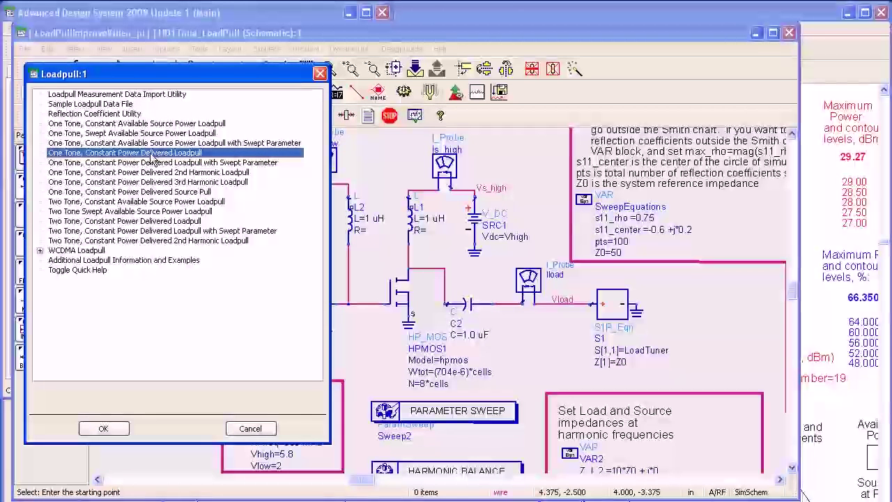
{"action": "left_click", "coordinate": [152, 142]}
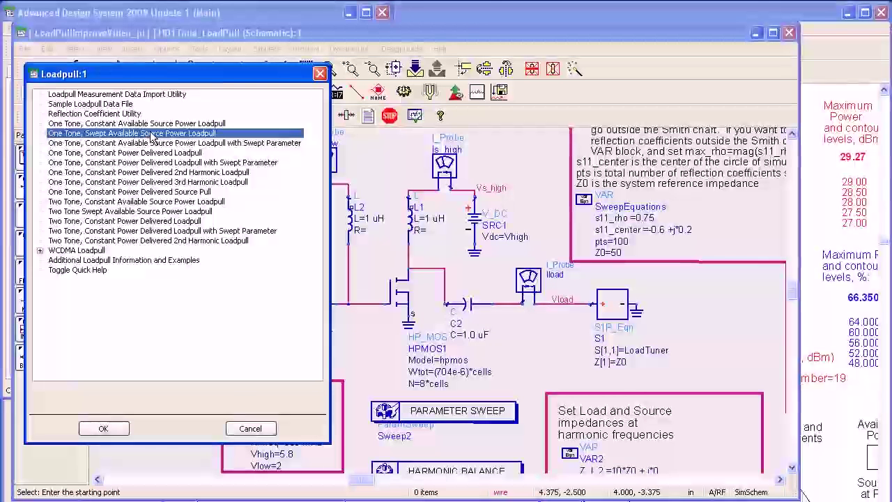
{"action": "left_click", "coordinate": [104, 429]}
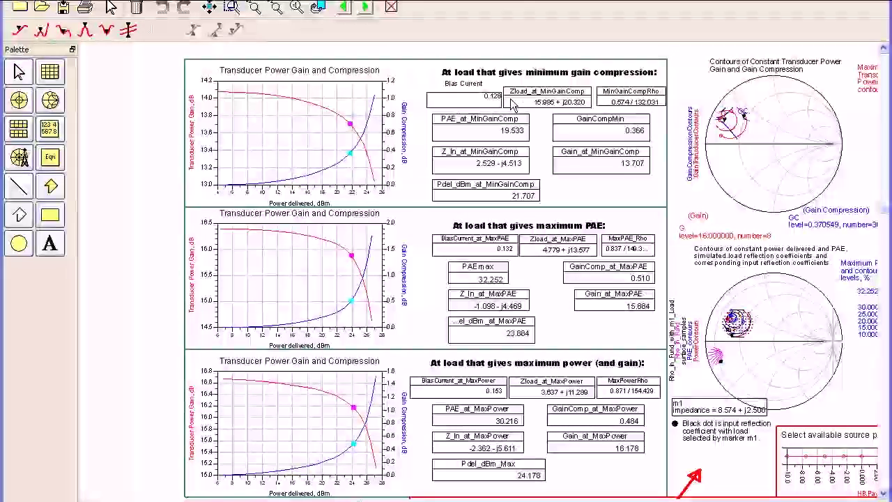
Zoom in on the gain and compression versus delivered power plots.
{"action": "scroll", "coordinate": [746, 265], "scroll_direction": "up", "scroll_amount": 1}
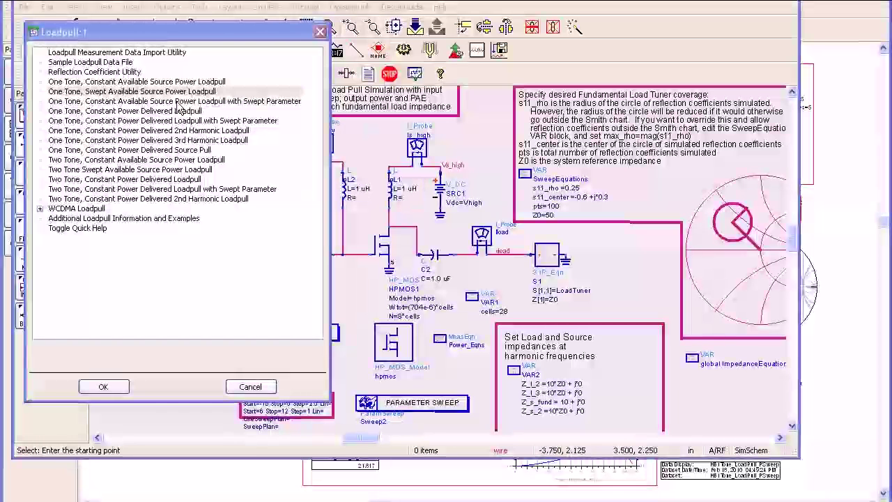
Browse the one-tone constant source power and constant power delivered templates, including swept-parameter versions.
{"action": "left_click", "coordinate": [177, 101]}
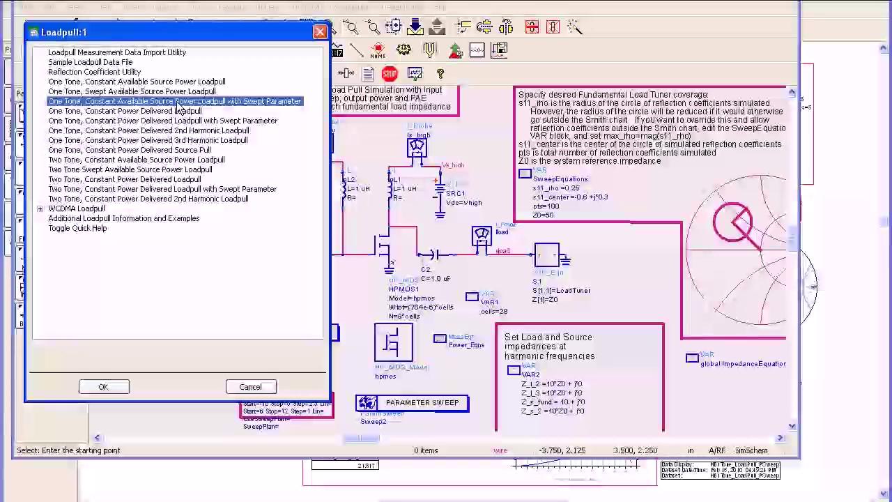
{"action": "double_click", "coordinate": [180, 106]}
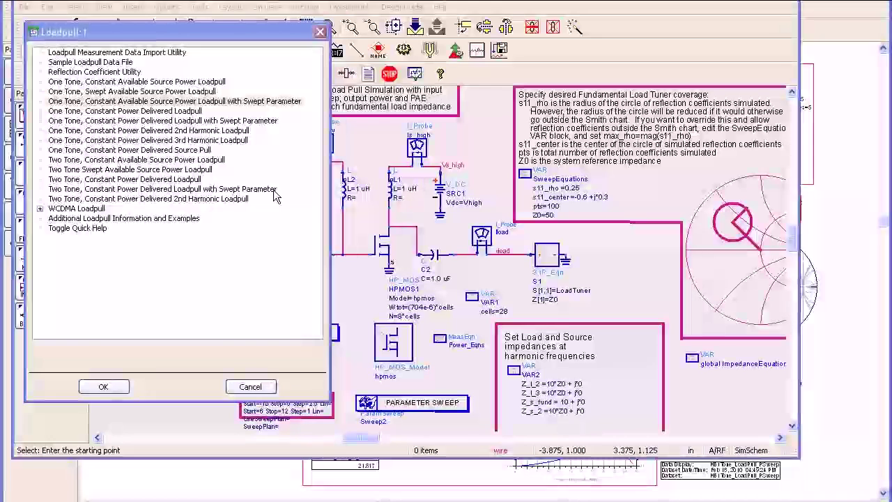
{"action": "left_click", "coordinate": [171, 111]}
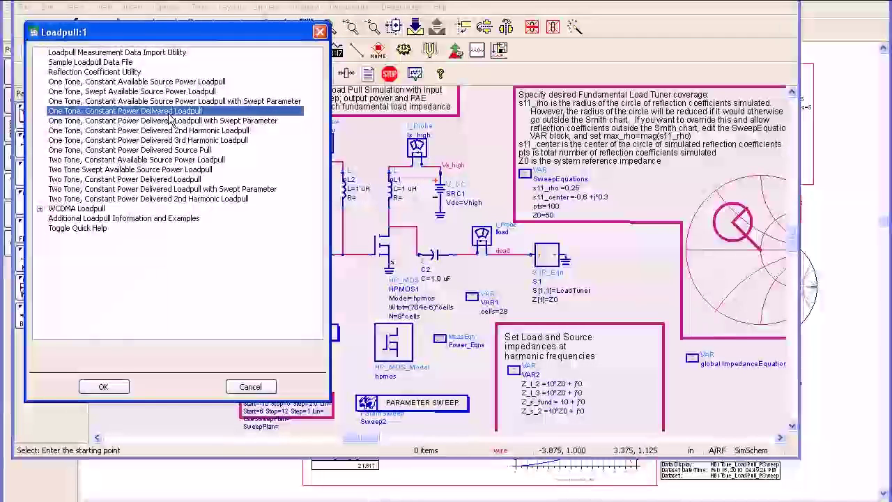
{"action": "left_click", "coordinate": [162, 121]}
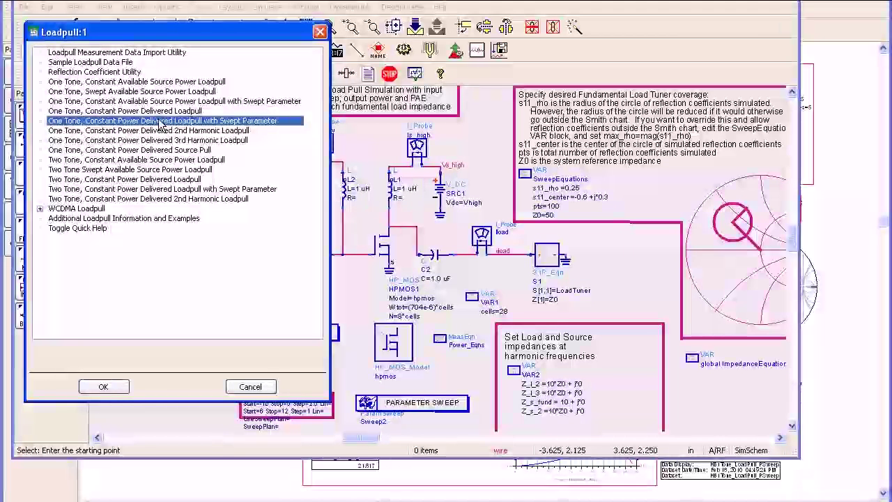
Browse the 3rd Harmonic, Source Pull and Two Tone Swept templates, then expand WCDMA Loadpull.
{"action": "left_click", "coordinate": [236, 140]}
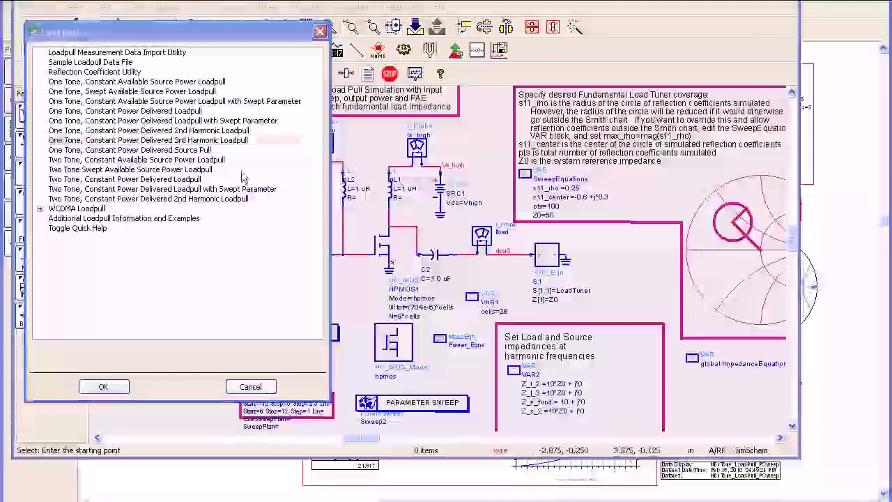
{"action": "left_click", "coordinate": [183, 151]}
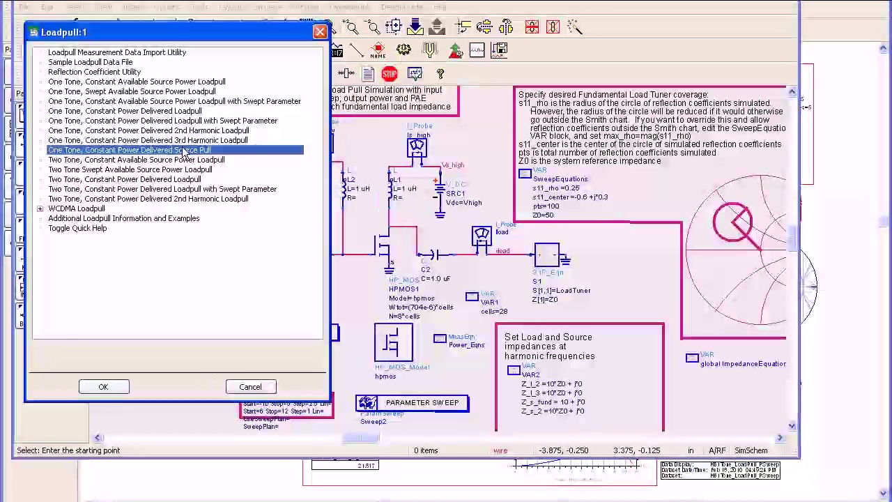
{"action": "left_click", "coordinate": [351, 199]}
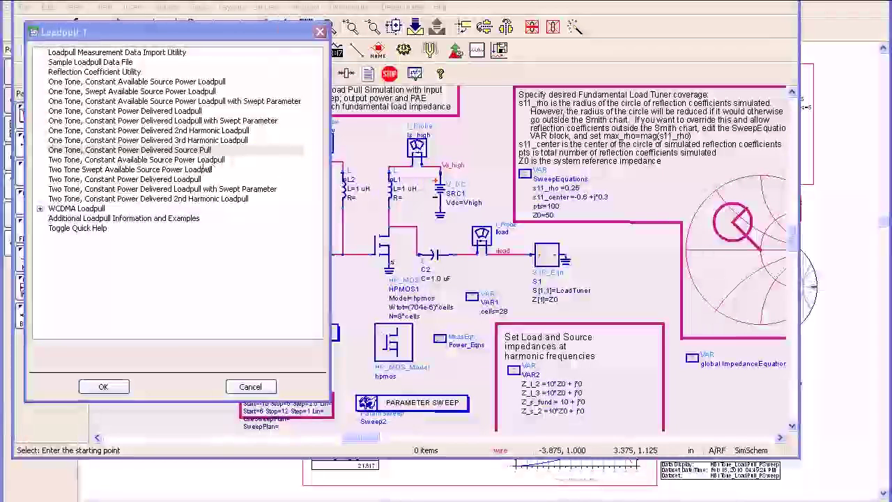
{"action": "left_click", "coordinate": [174, 171]}
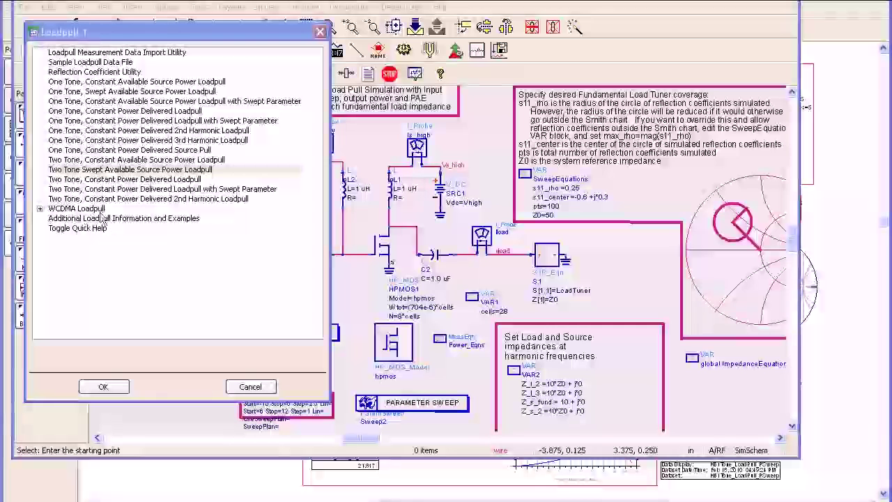
{"action": "left_click", "coordinate": [40, 209]}
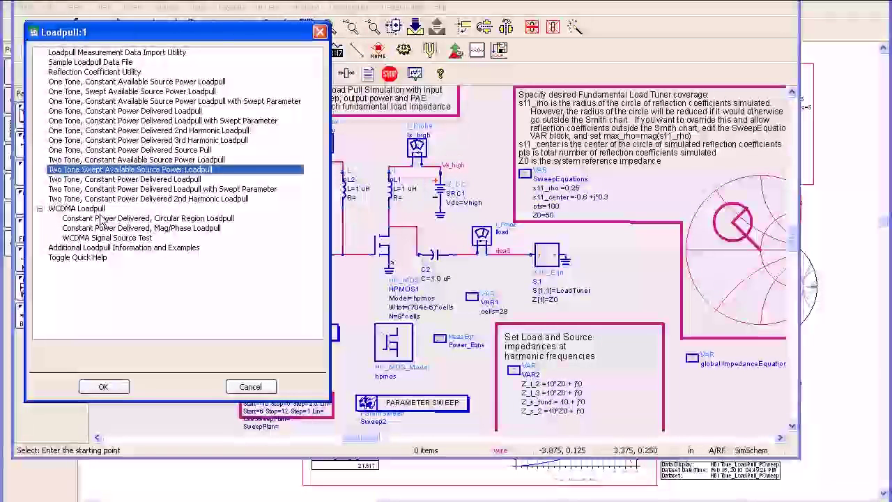